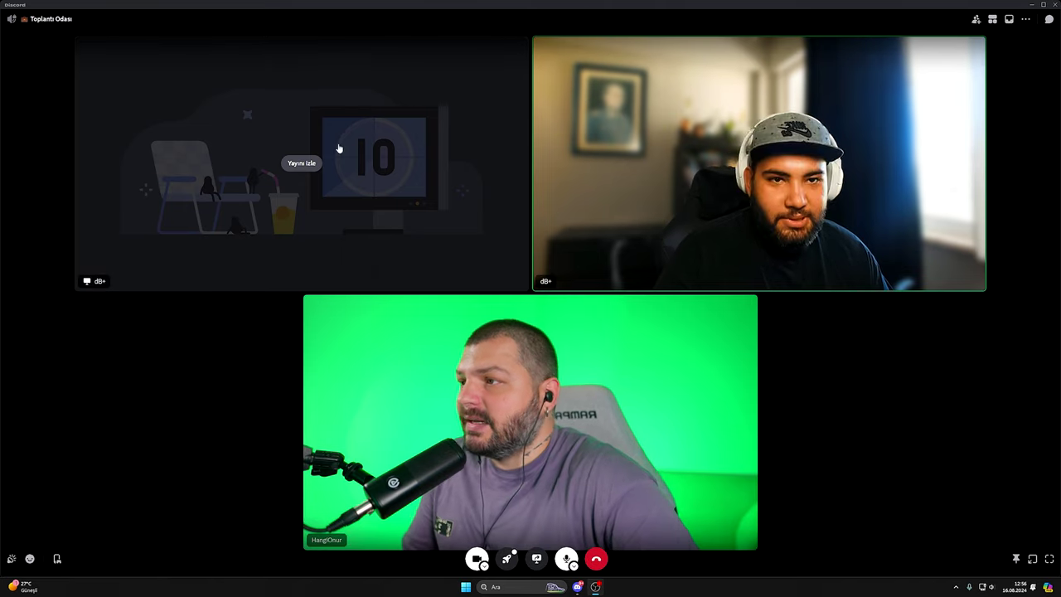
Watch the shared Kick dashboard stream full view in the Discord call.
{"action": "left_click", "coordinate": [313, 168]}
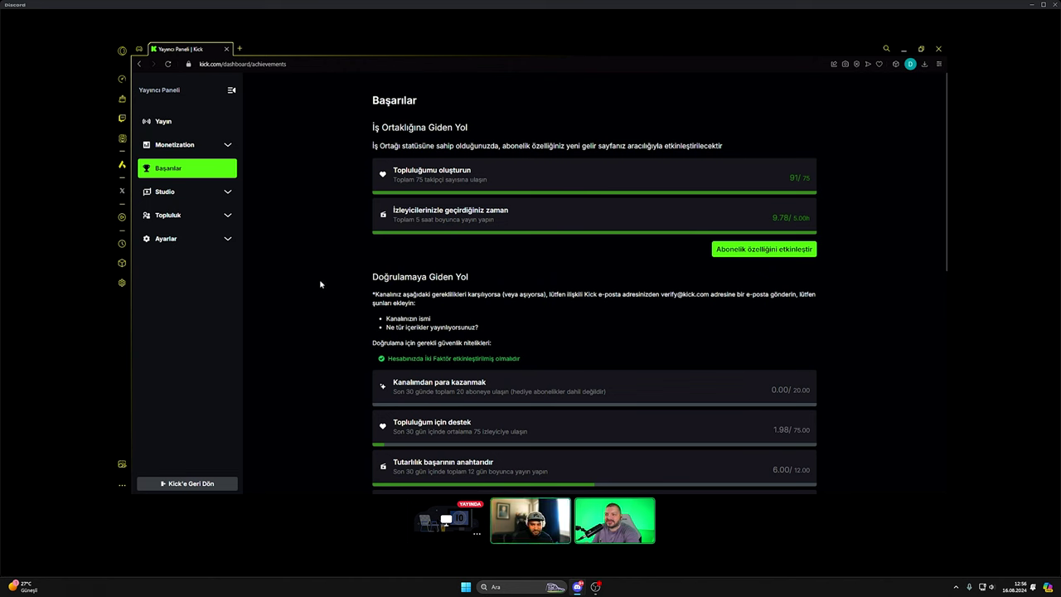
Enable channel subscriptions and choose Türkiye as the Stripe account country.
{"action": "mouse_move", "coordinate": [506, 187]}
{"action": "left_mouse_down"}
{"action": "mouse_move", "coordinate": [391, 169]}
{"action": "mouse_move", "coordinate": [493, 177]}
{"action": "left_mouse_up"}
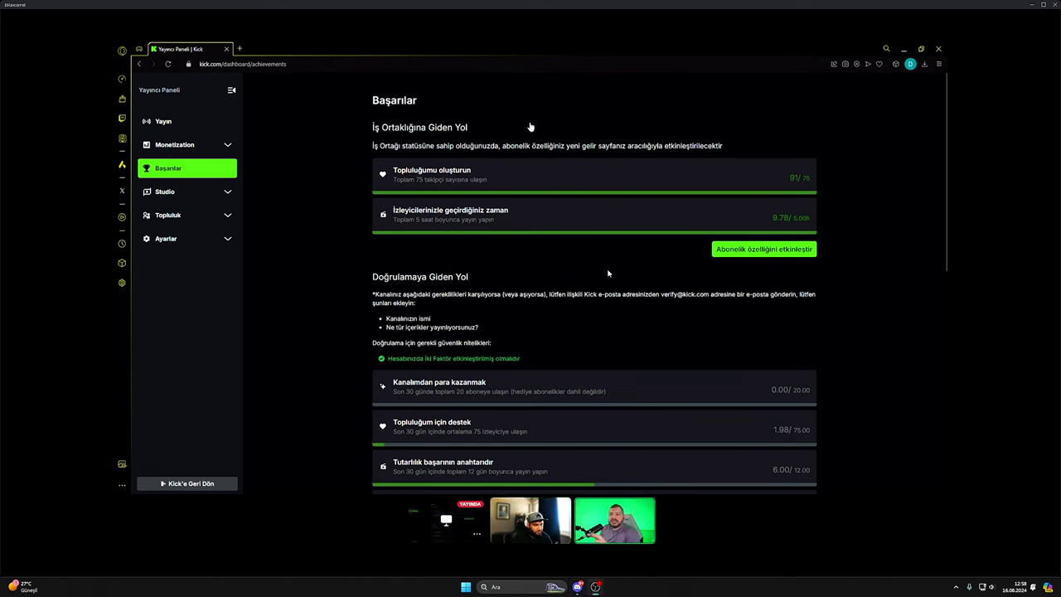
{"action": "left_click", "coordinate": [762, 248]}
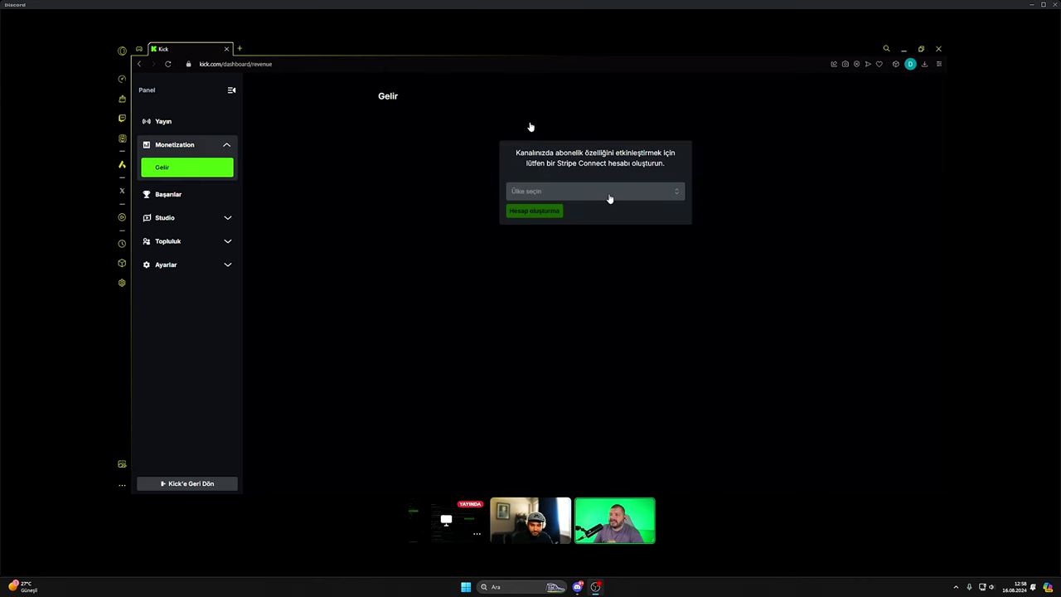
{"action": "left_click", "coordinate": [609, 197]}
{"action": "scroll", "coordinate": [573, 235], "scroll_direction": "down", "scroll_amount": 20}
{"action": "left_click", "coordinate": [573, 236]}
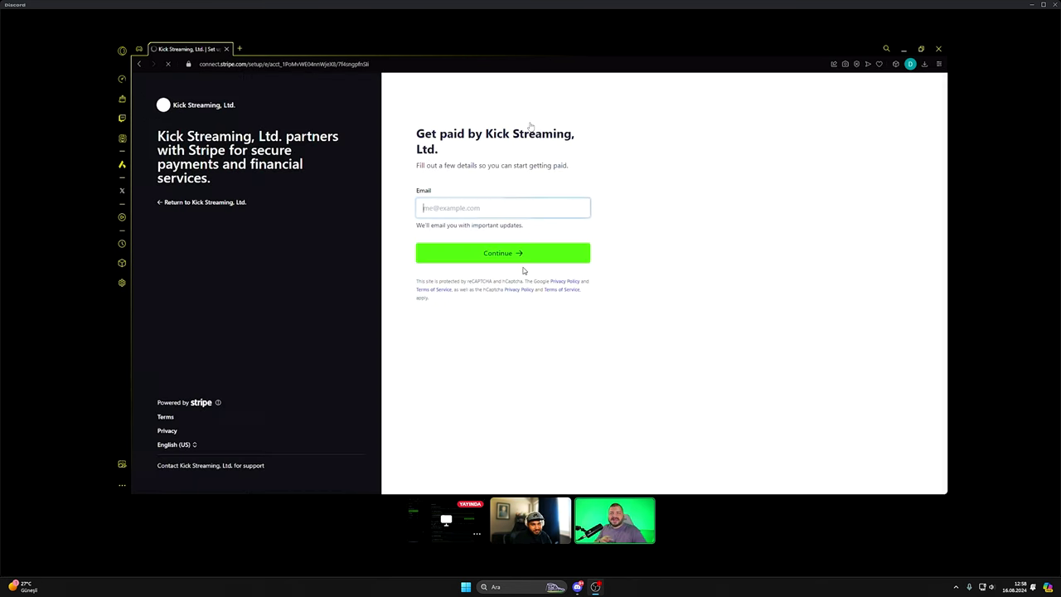
Paste the saved e-mail, submit it and the mobile number, then enter the SMS verification code.
{"action": "left_click", "coordinate": [681, 174]}
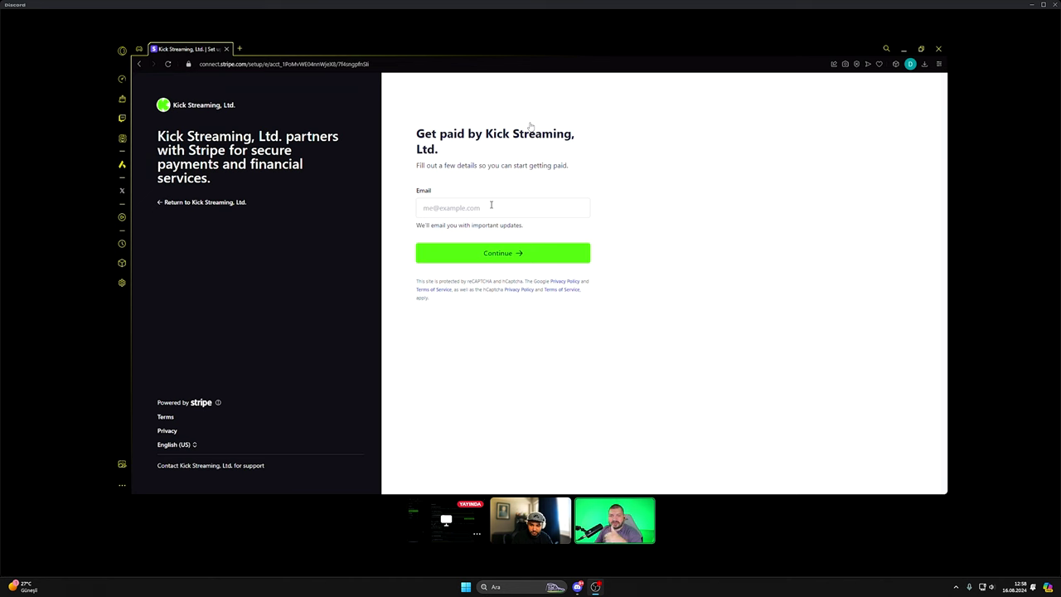
{"action": "left_click", "coordinate": [491, 204]}
{"action": "key", "text": "ctrl+v"}
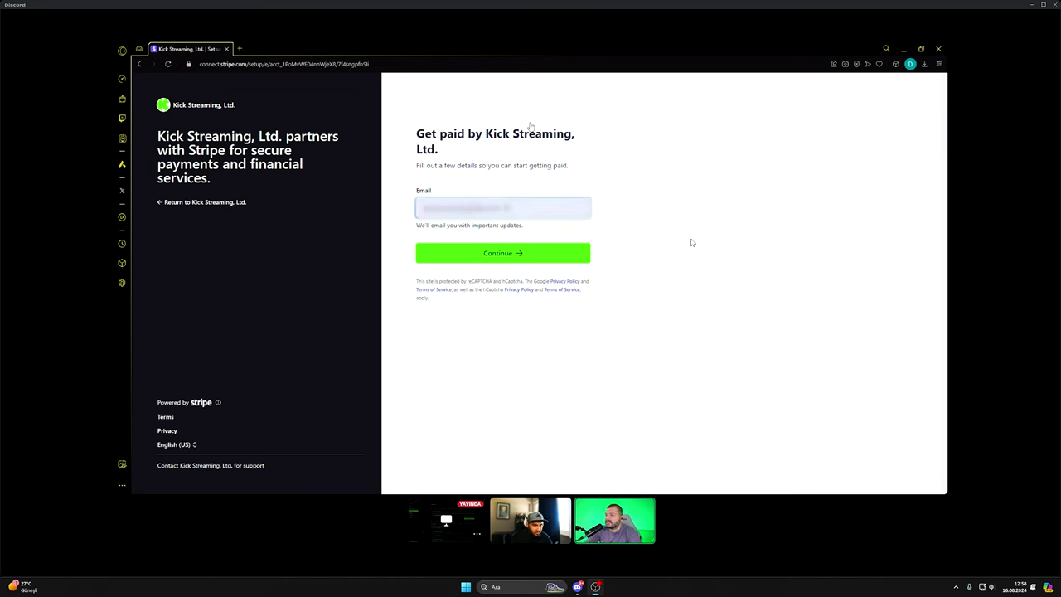
{"action": "key", "text": "Tab"}
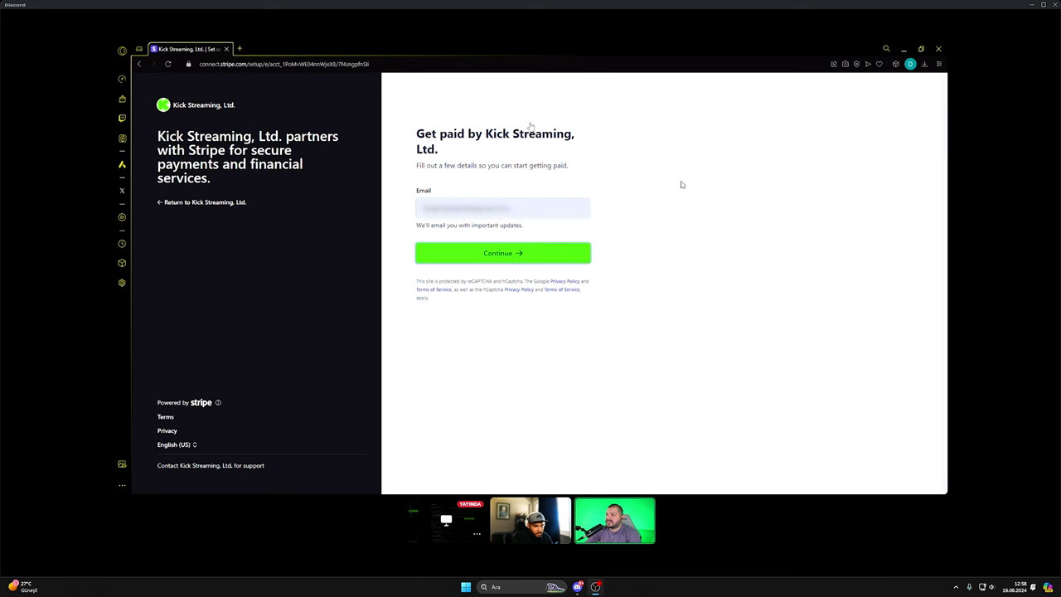
{"action": "key", "text": "Return"}
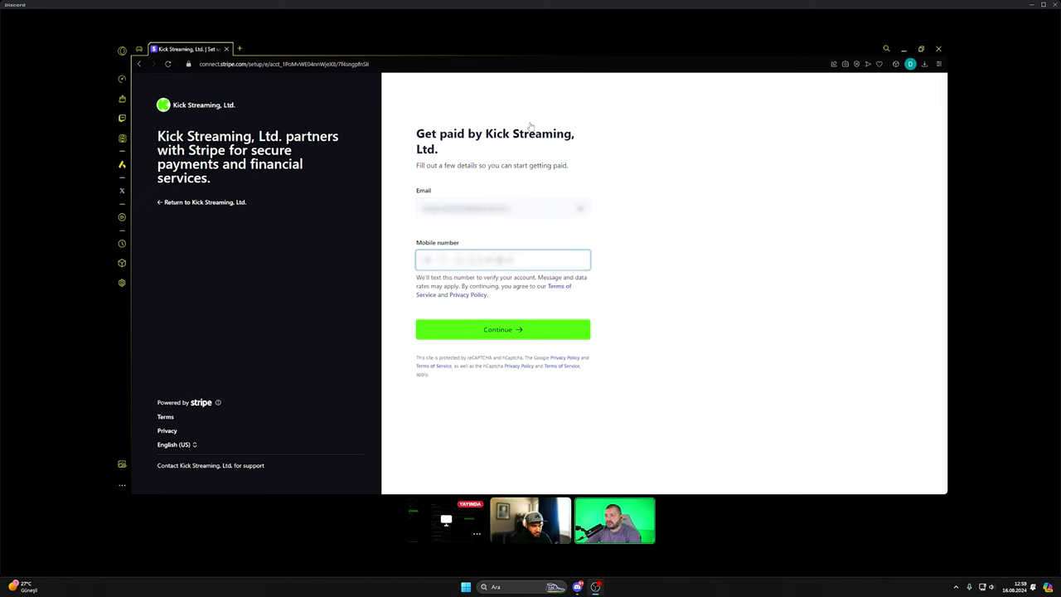
{"action": "key", "text": "Return"}
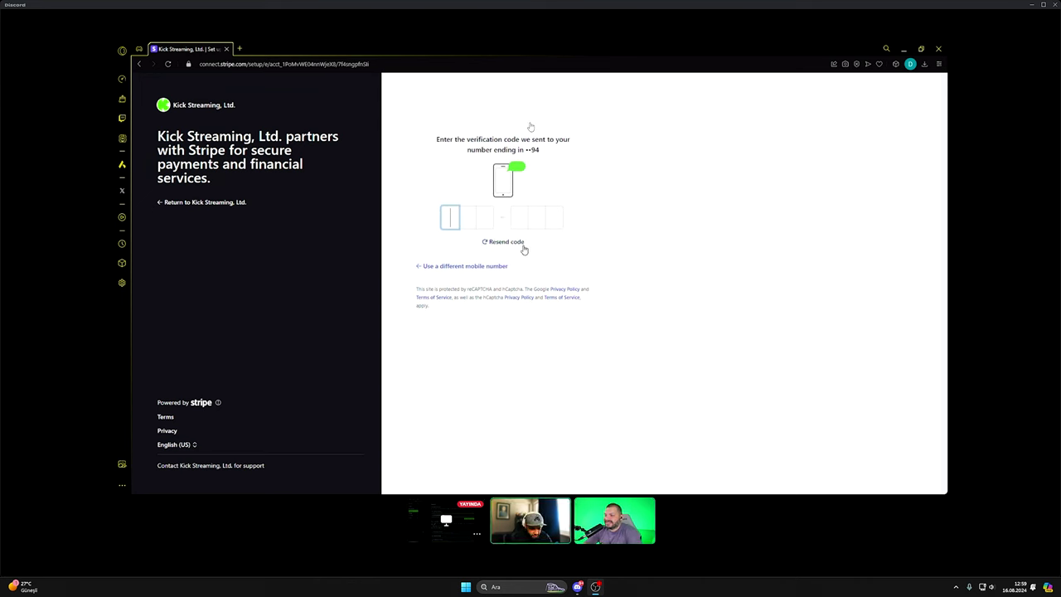
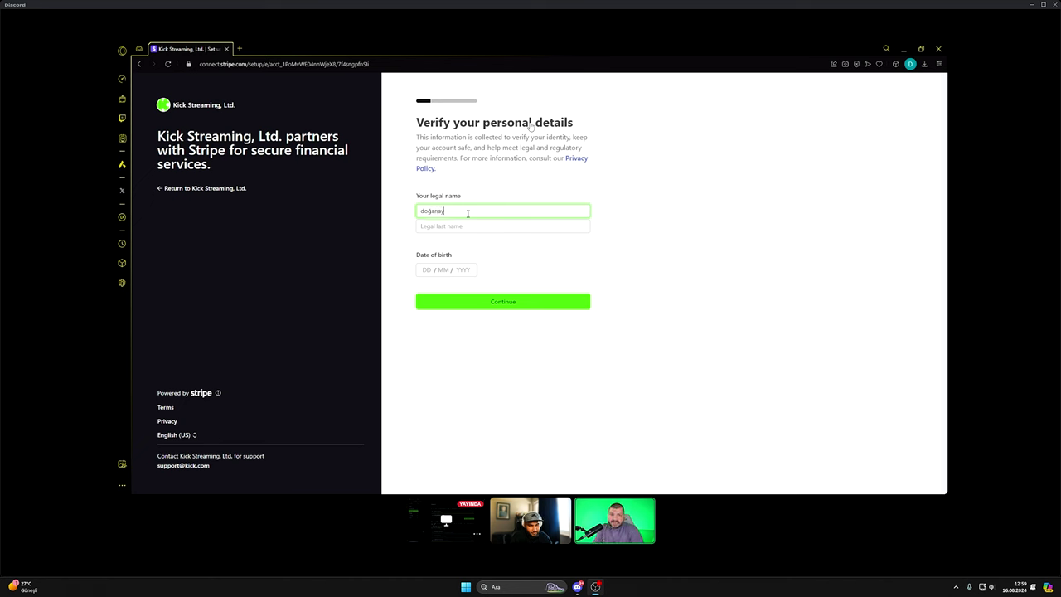
Enter the legal last name and date of birth, then submit the personal details.
{"action": "left_click", "coordinate": [464, 227]}
{"action": "type", "text": "baltrak"}
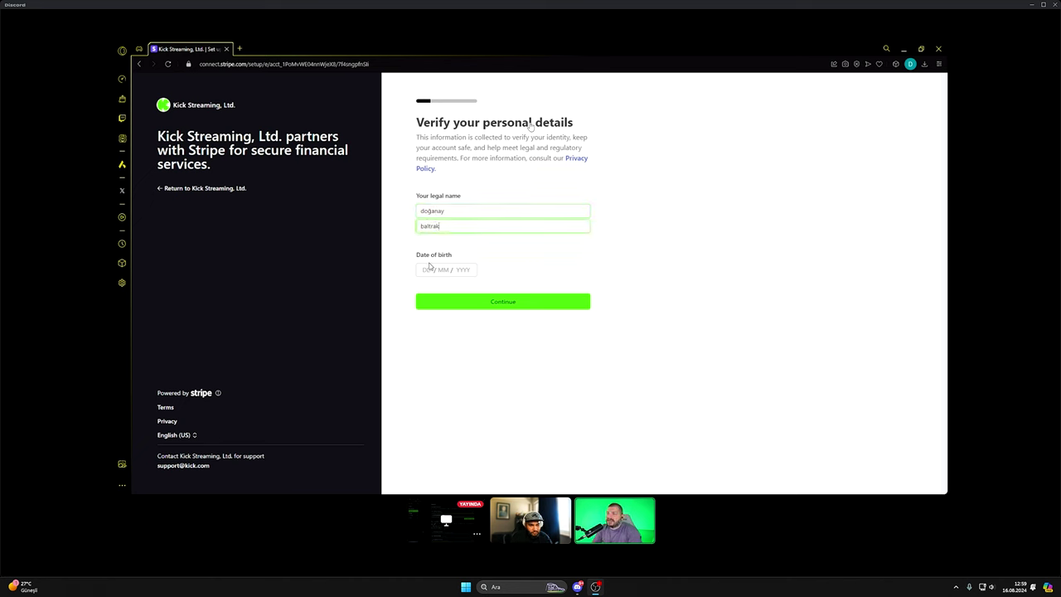
{"action": "key", "text": "Tab"}
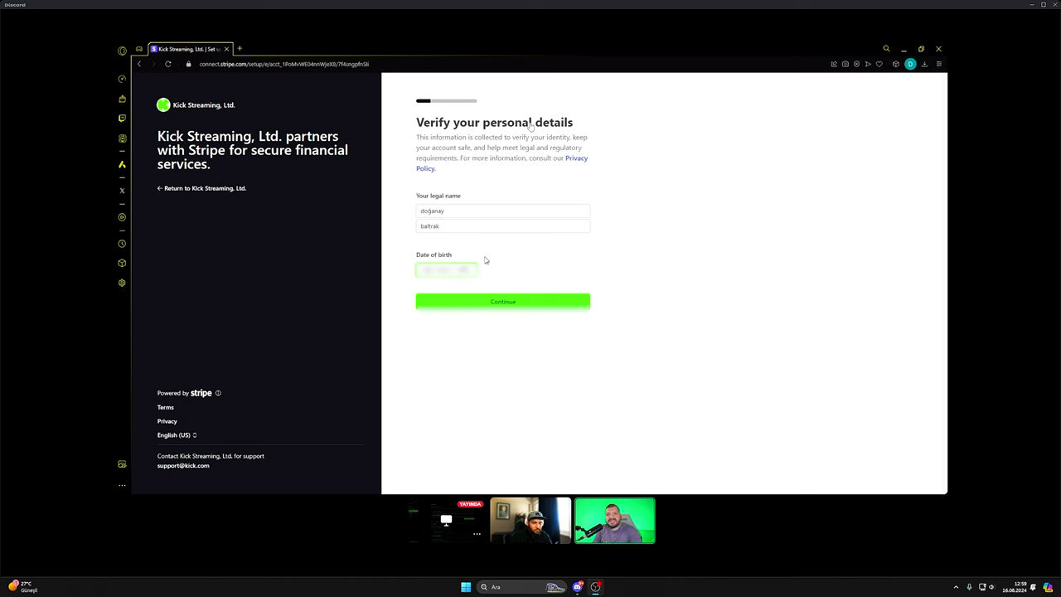
{"action": "left_click", "coordinate": [522, 303]}
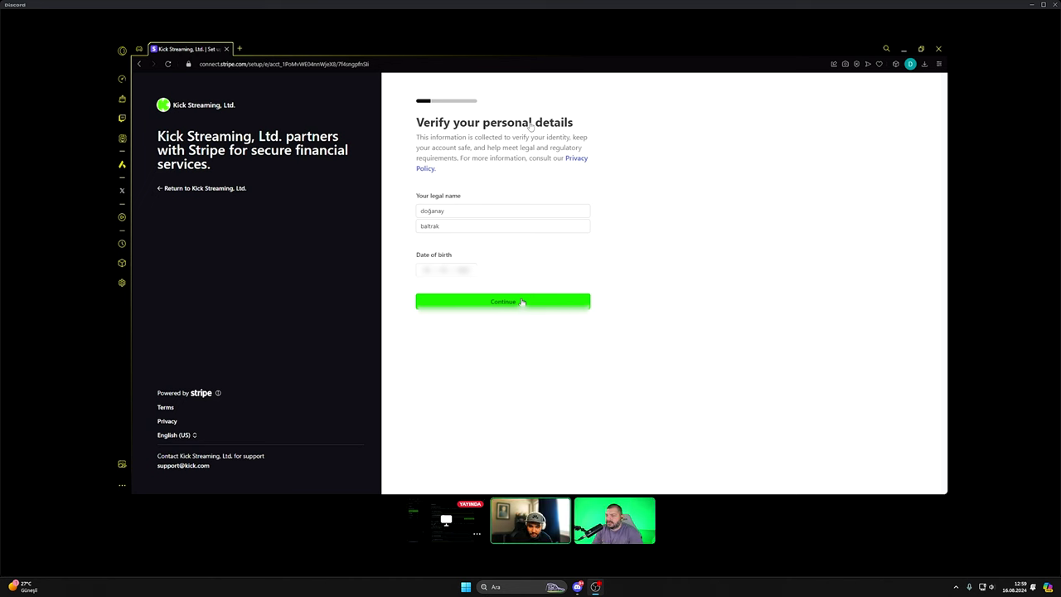
{"action": "left_click", "coordinate": [515, 301]}
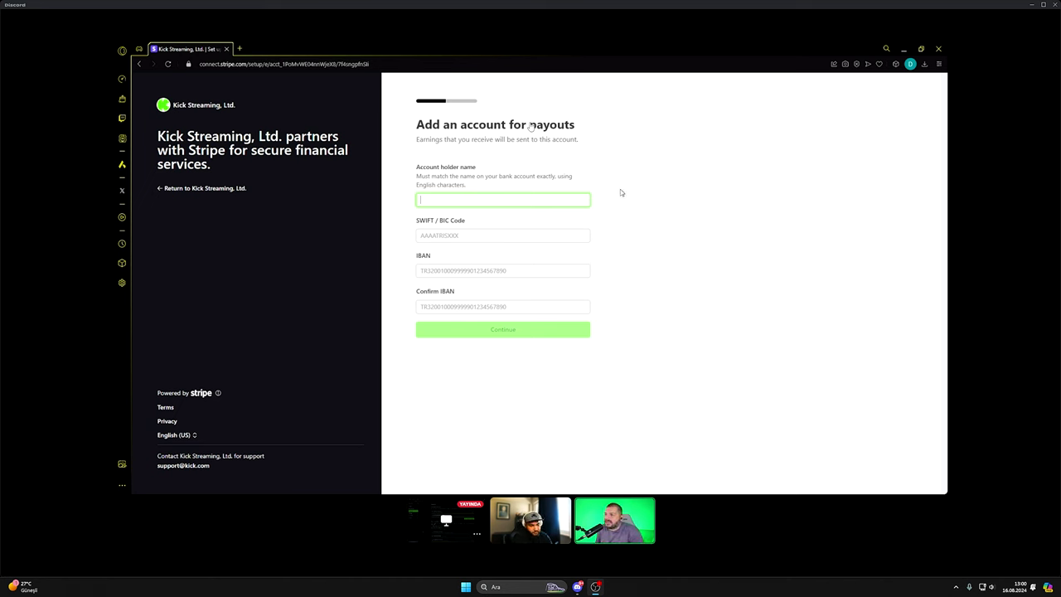
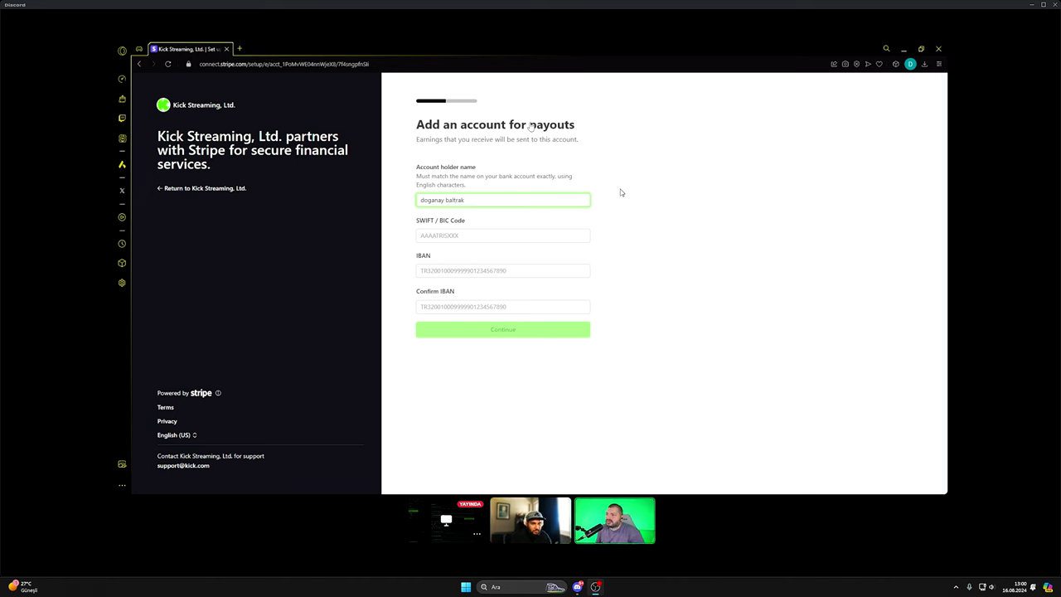
Enter the account holder's full name and move to the SWIFT / BIC Code field.
{"action": "left_click", "coordinate": [451, 235]}
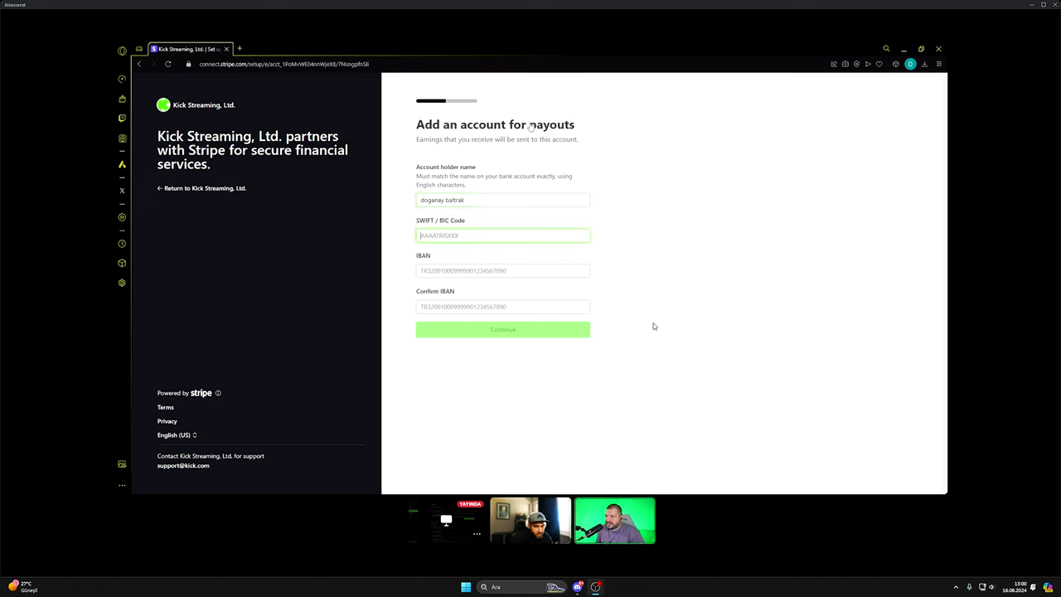
{"action": "left_click_drag", "start_coordinate": [473, 222], "coordinate": [416, 222]}
{"action": "left_click", "coordinate": [643, 248]}
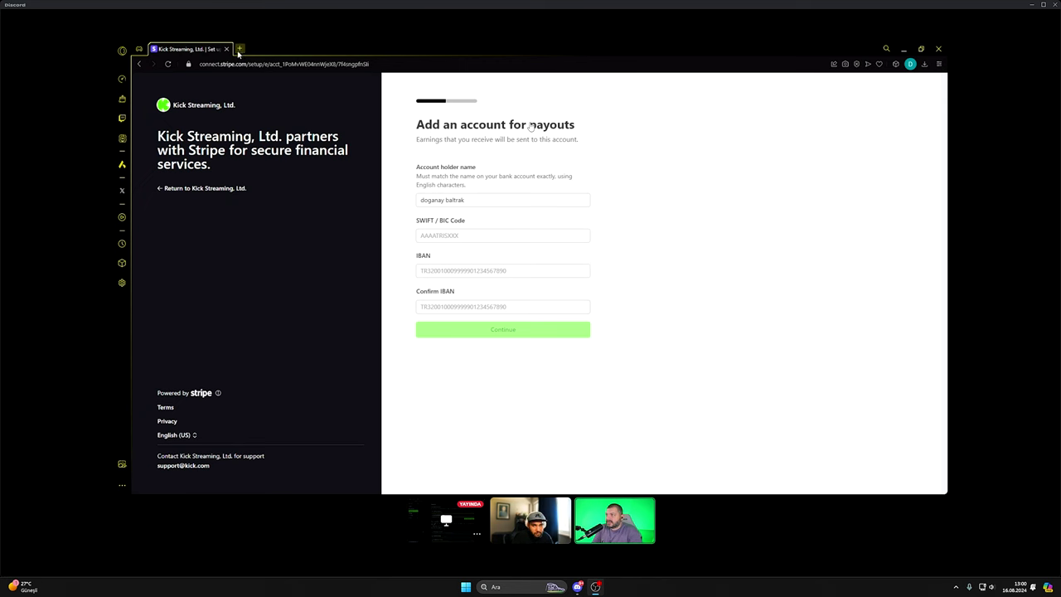
Search Google for VakıfBank's SWIFT code and paste TVBATR2AXXX into the SWIFT / BIC field.
{"action": "left_click", "coordinate": [239, 49]}
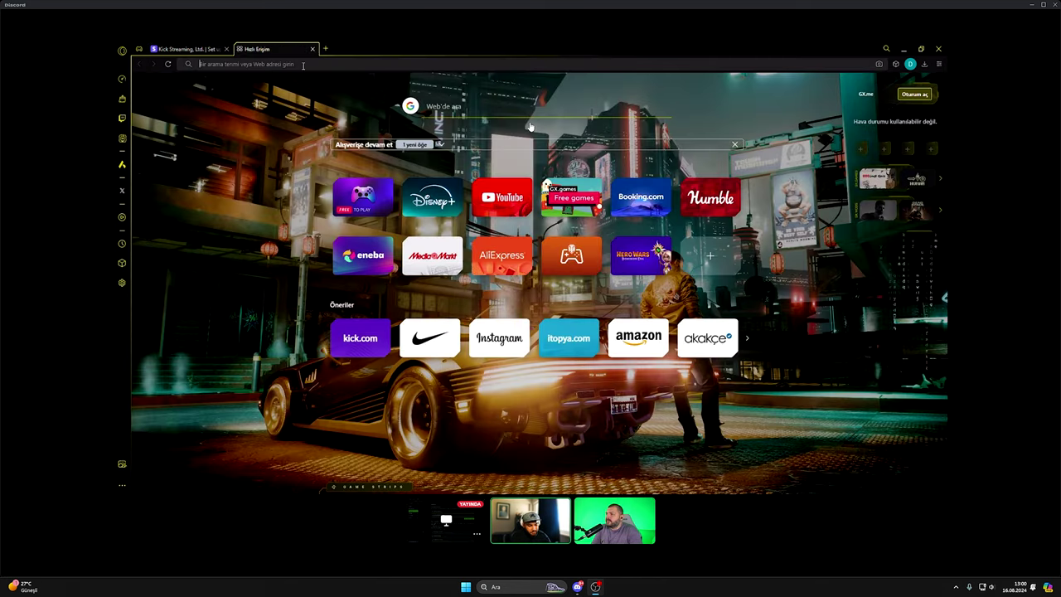
{"action": "type", "text": "vakıfbank swit"}
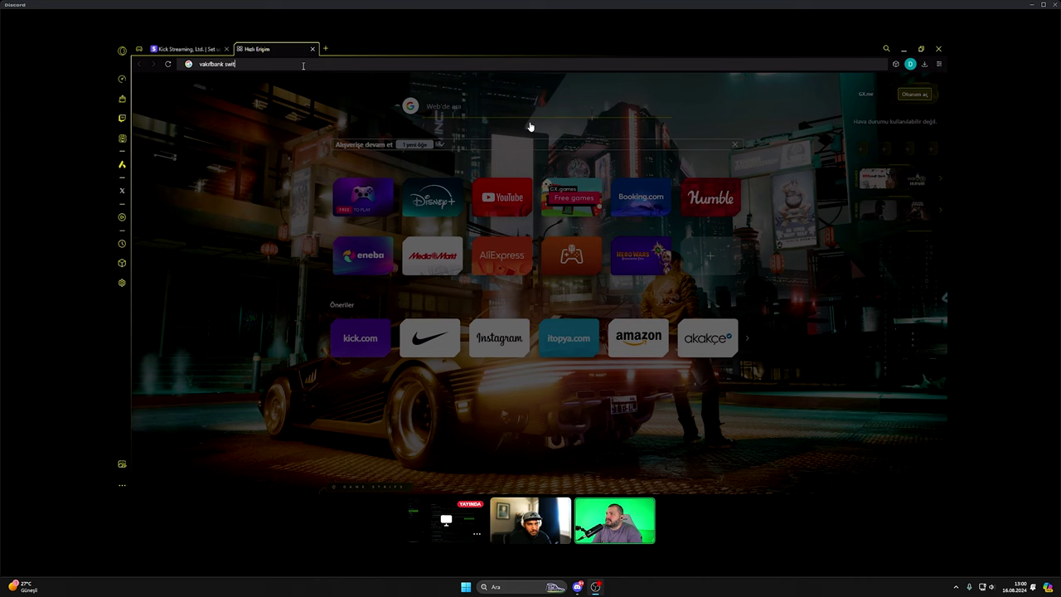
{"action": "type", "text": "t kodu"}
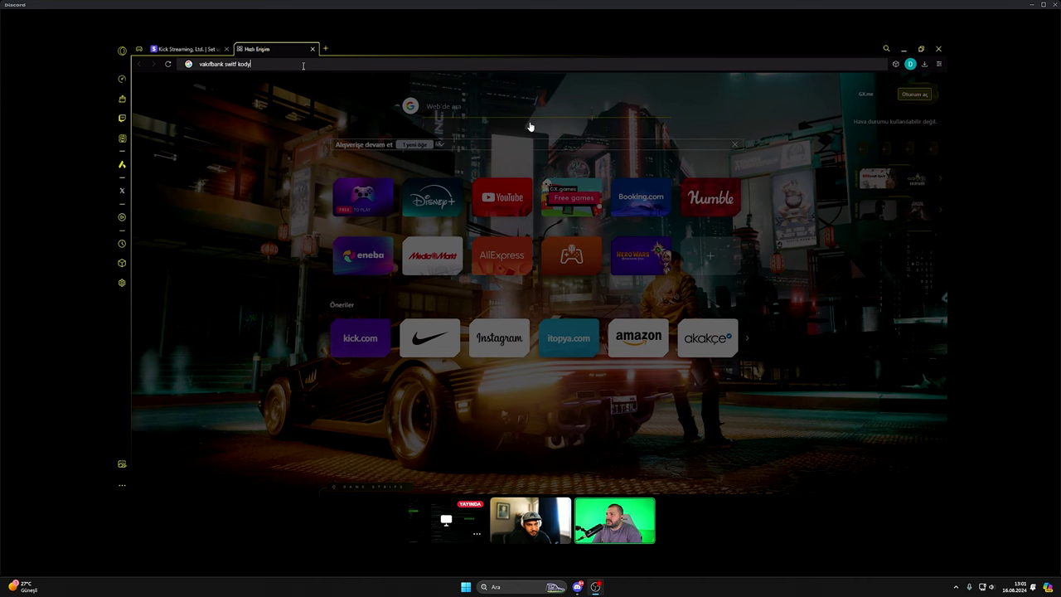
{"action": "key", "text": "Return"}
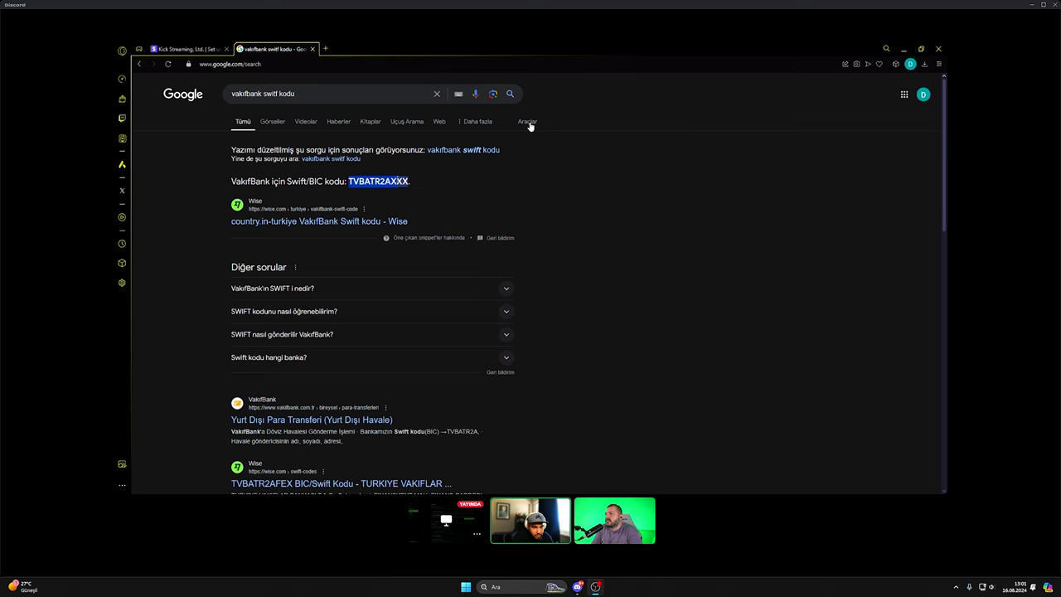
{"action": "left_click", "coordinate": [186, 49]}
{"action": "type", "text": "TVBATR2AXXX"}
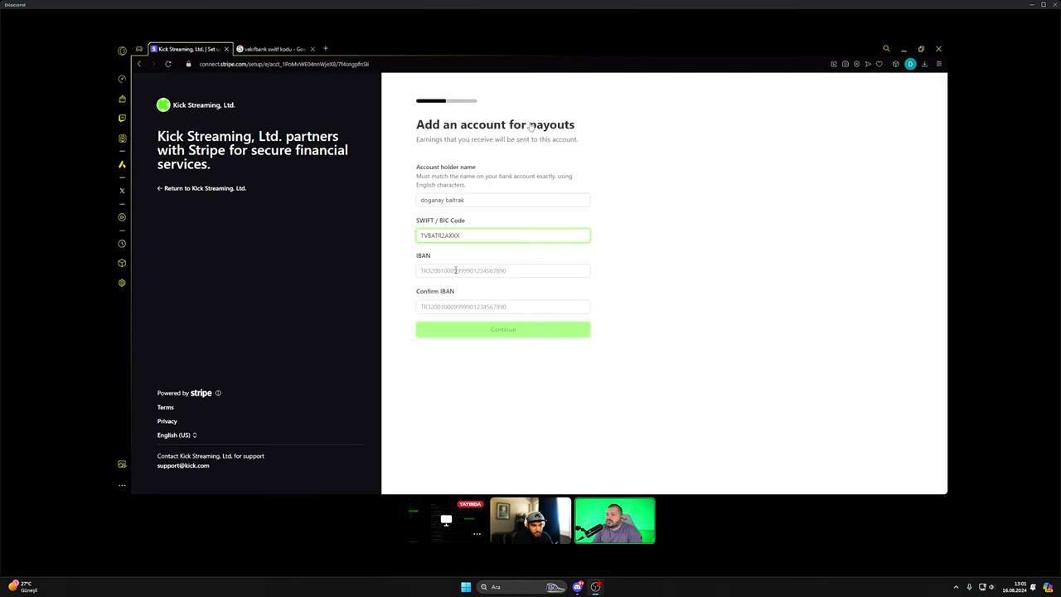
Enter the IBAN, repeat it in Confirm IBAN, and continue to Review and submit.
{"action": "left_click", "coordinate": [452, 270]}
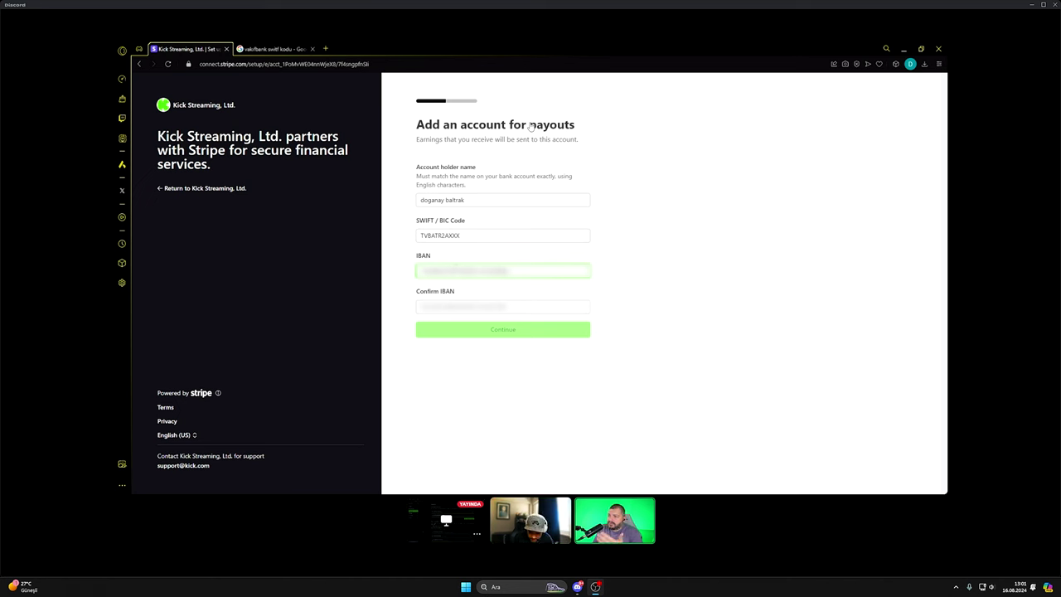
{"action": "key", "text": "ctrl+a"}
{"action": "left_click", "coordinate": [479, 303]}
{"action": "key", "text": "ctrl+v"}
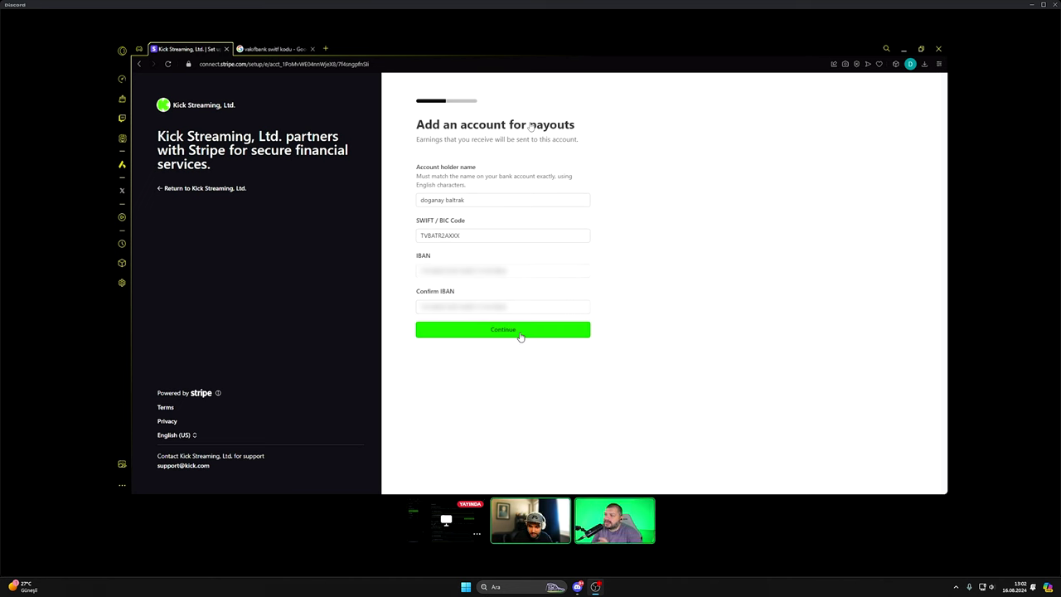
{"action": "left_click", "coordinate": [521, 336]}
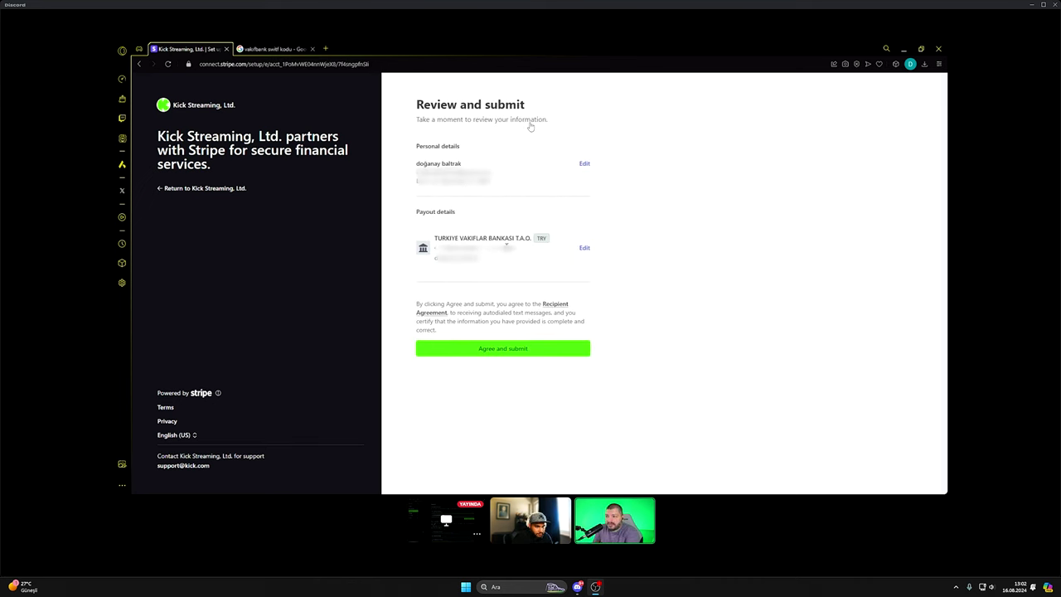
Agree to the terms and submit the Stripe payout setup.
{"action": "left_click", "coordinate": [502, 348]}
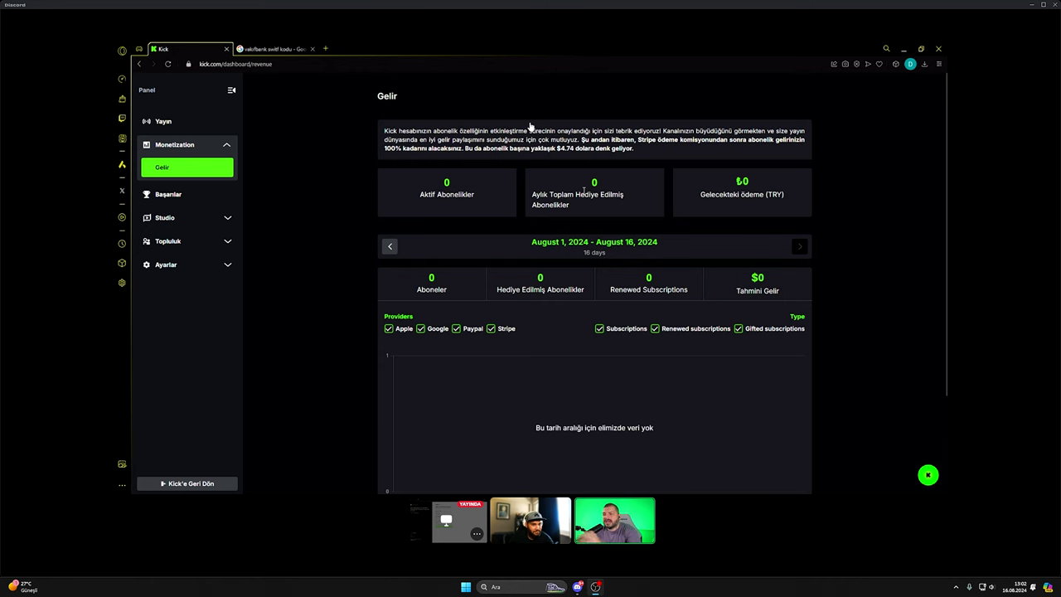
Subscribe to the dBplus channel with the $4.99 subscription option.
{"action": "mouse_move", "coordinate": [535, 145]}
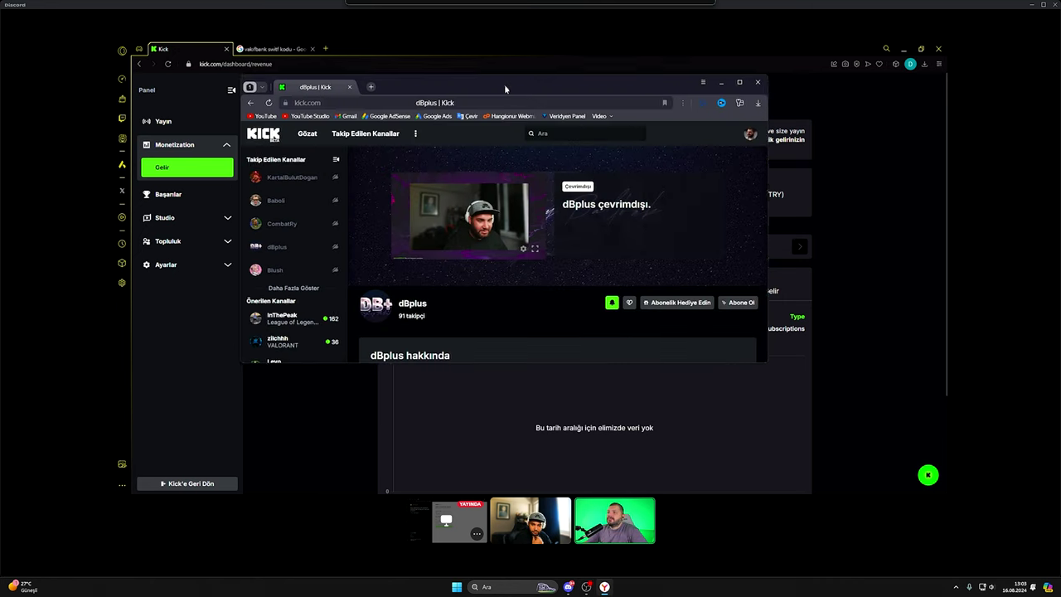
{"action": "key", "text": "super+shift+Left"}
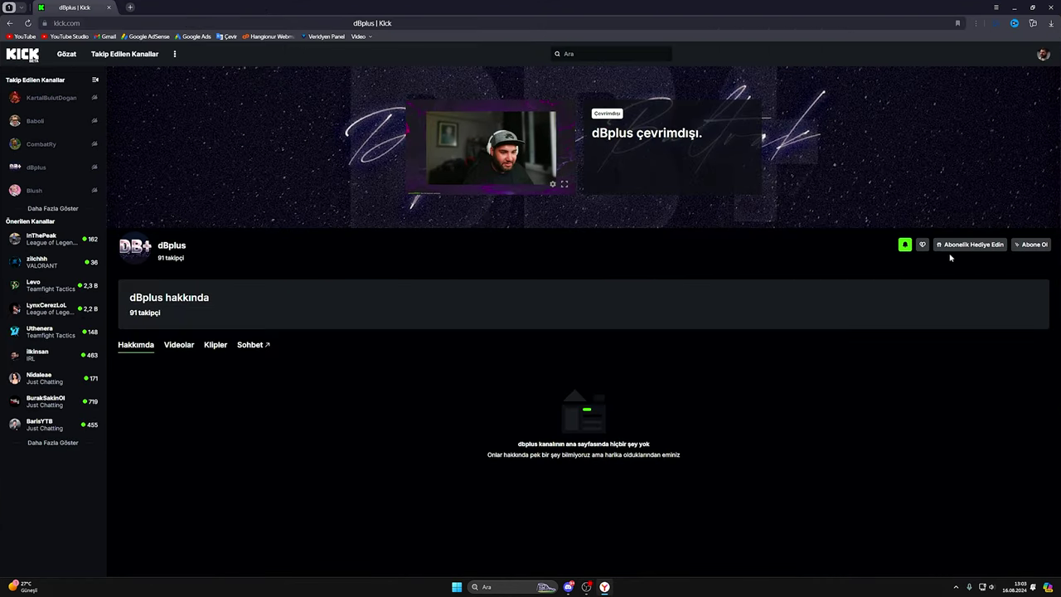
{"action": "left_click", "coordinate": [1032, 244]}
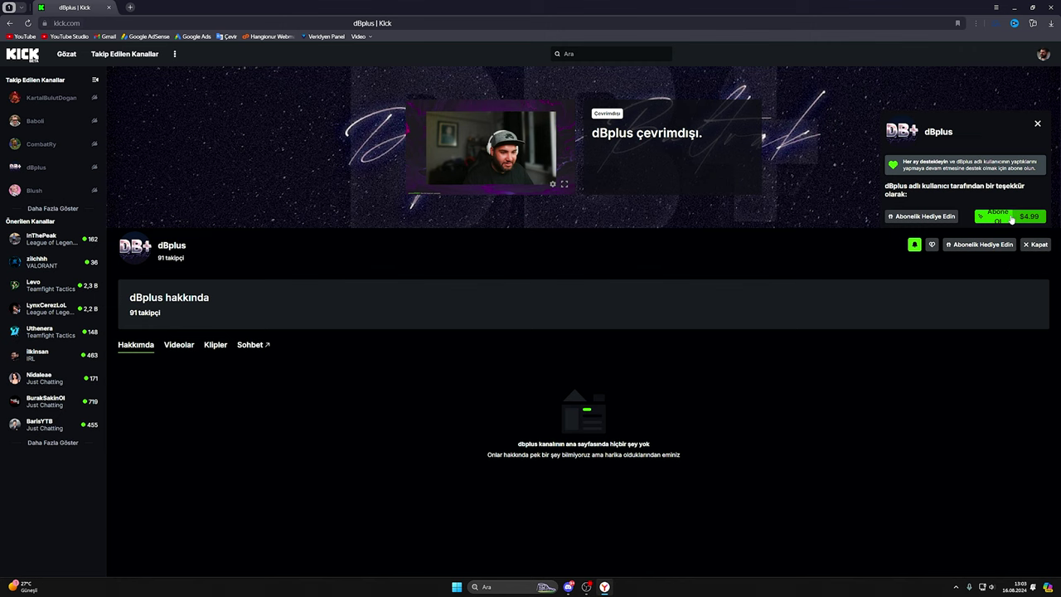
{"action": "left_click", "coordinate": [1011, 217]}
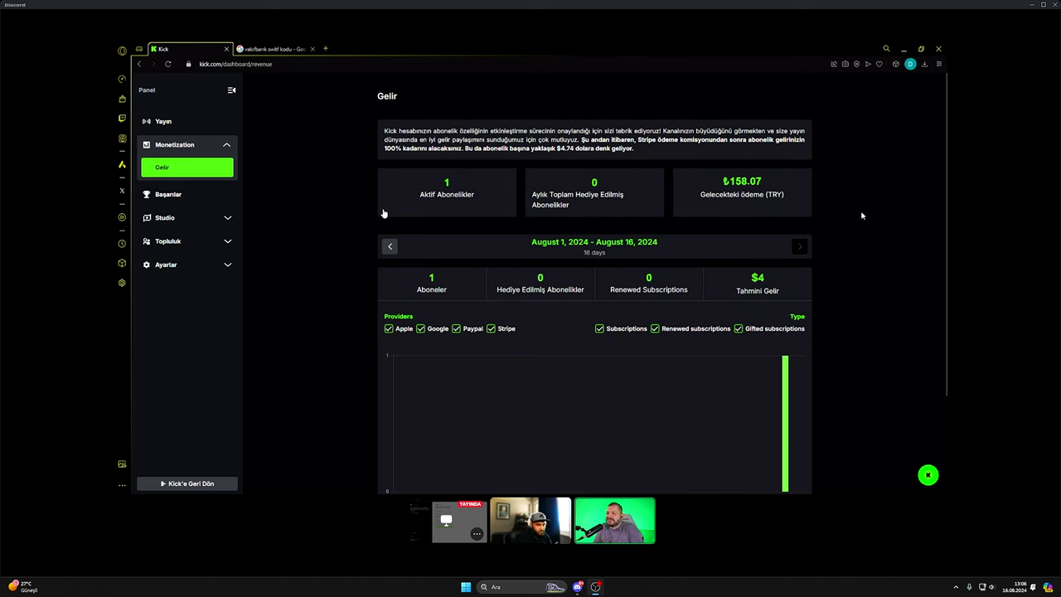
Bring up Başarılar showing Creator Incentive progress: 1.00/25 subscribers, 91/1500 followers.
{"action": "mouse_move", "coordinate": [531, 157]}
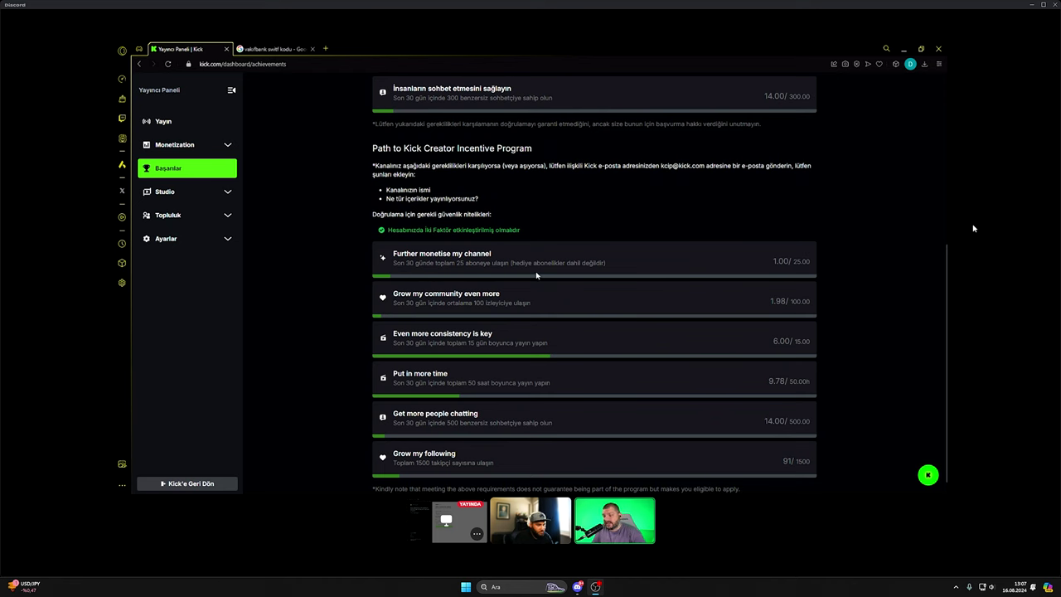
{"action": "scroll", "coordinate": [538, 270], "scroll_direction": "down", "scroll_amount": 1}
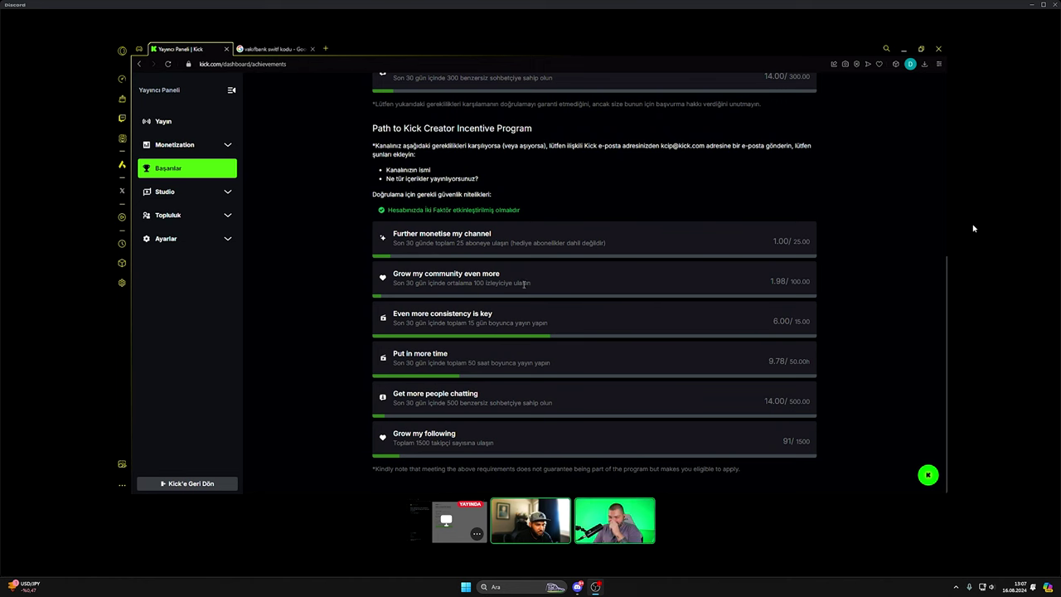
{"action": "mouse_move", "coordinate": [547, 290]}
{"action": "left_mouse_down"}
{"action": "mouse_move", "coordinate": [552, 279]}
{"action": "mouse_move", "coordinate": [559, 287]}
{"action": "left_mouse_up"}
{"action": "left_click", "coordinate": [560, 287]}
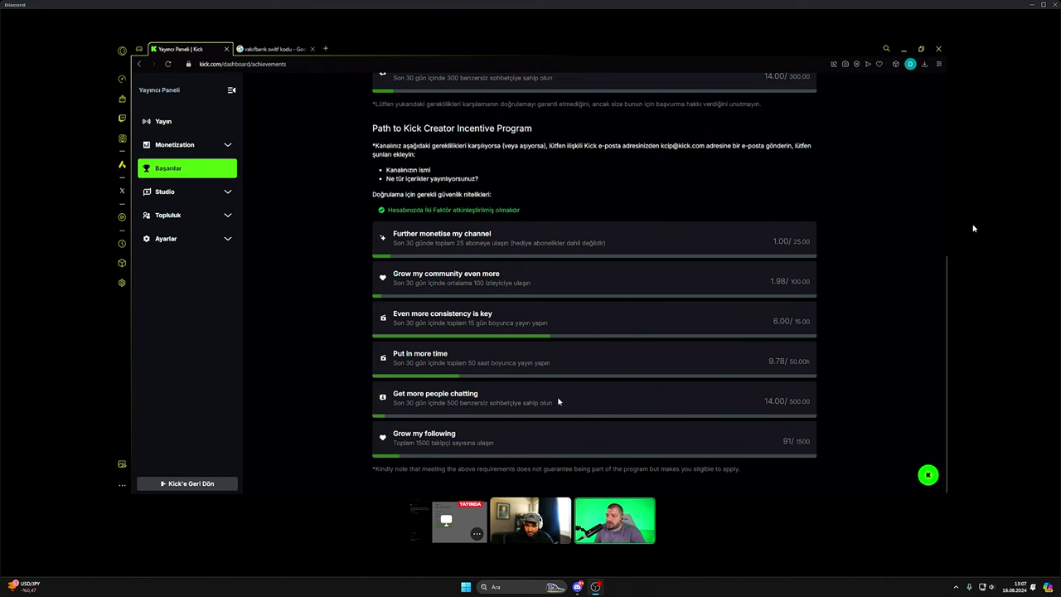
{"action": "scroll", "coordinate": [555, 381], "scroll_direction": "up", "scroll_amount": 1}
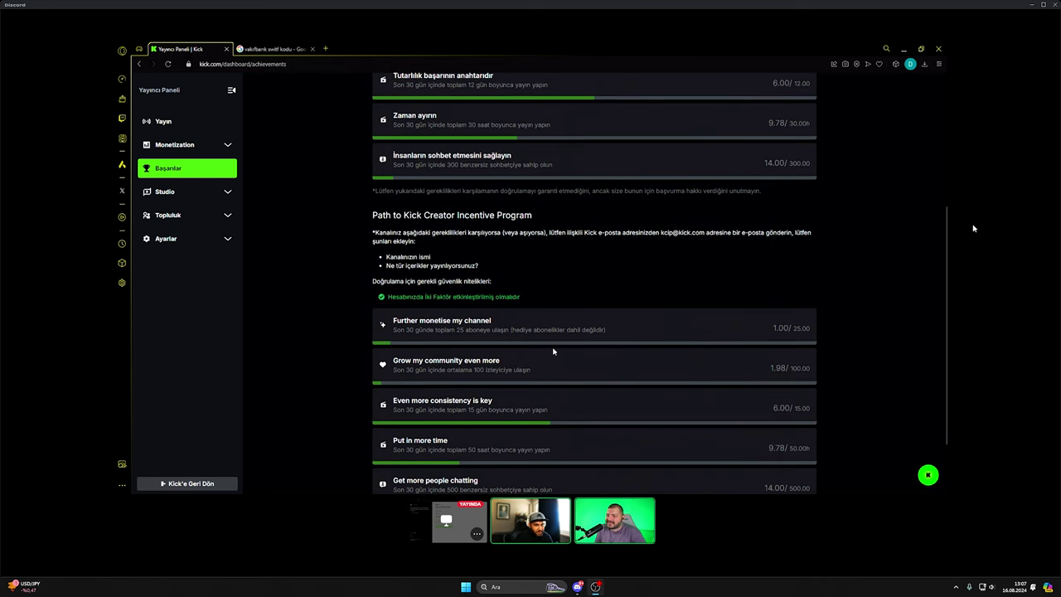
{"action": "scroll", "coordinate": [553, 351], "scroll_direction": "up", "scroll_amount": 2}
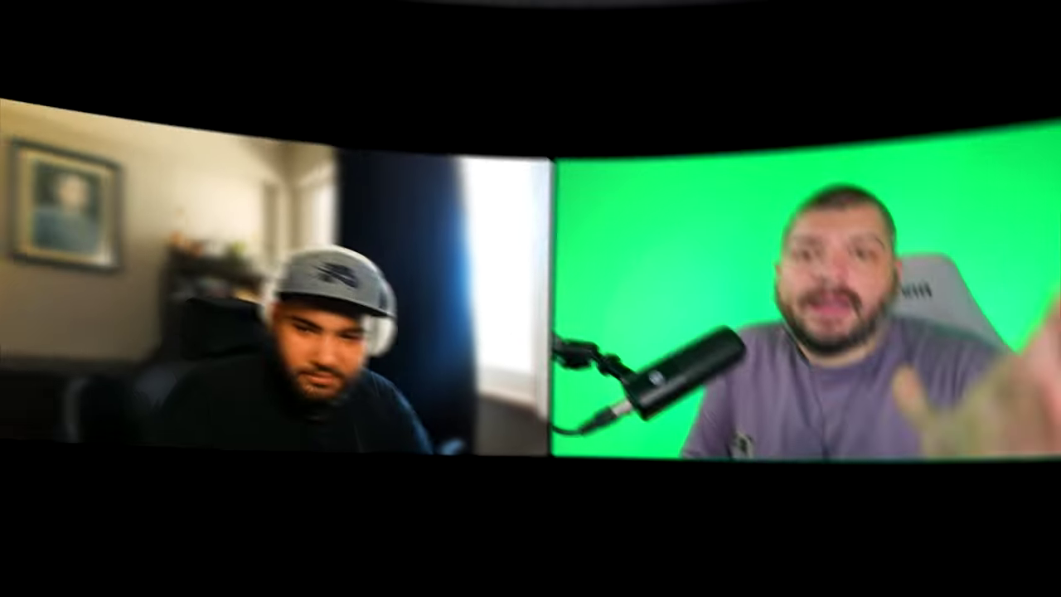